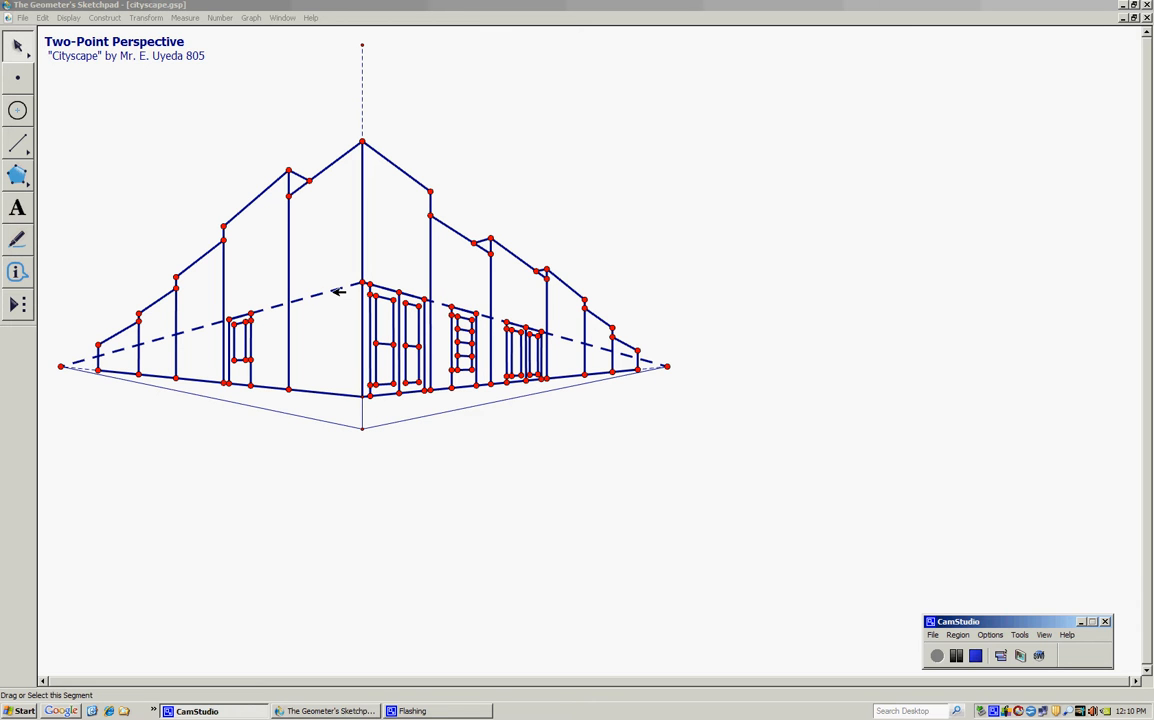
Step: Hide the two dashed guide segments running from the central vertical edge to the left and right vanishing points
{"action": "left_click", "coordinate": [312, 298]}
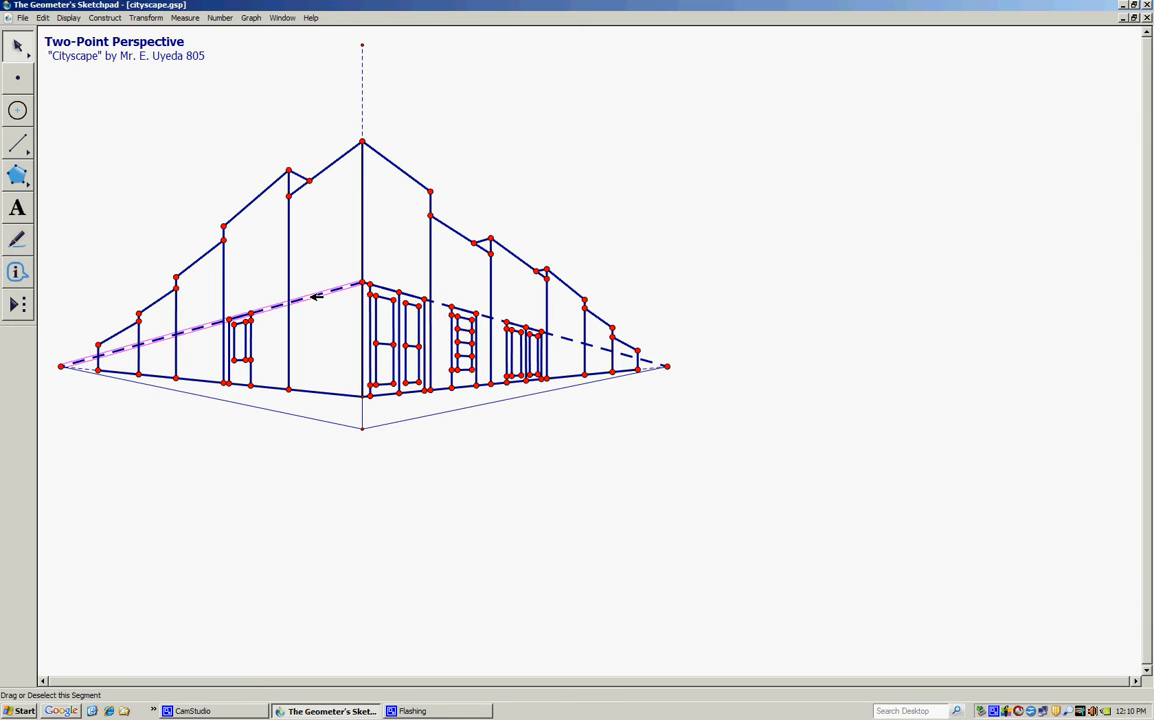
{"action": "left_click", "coordinate": [446, 302], "text": "shift"}
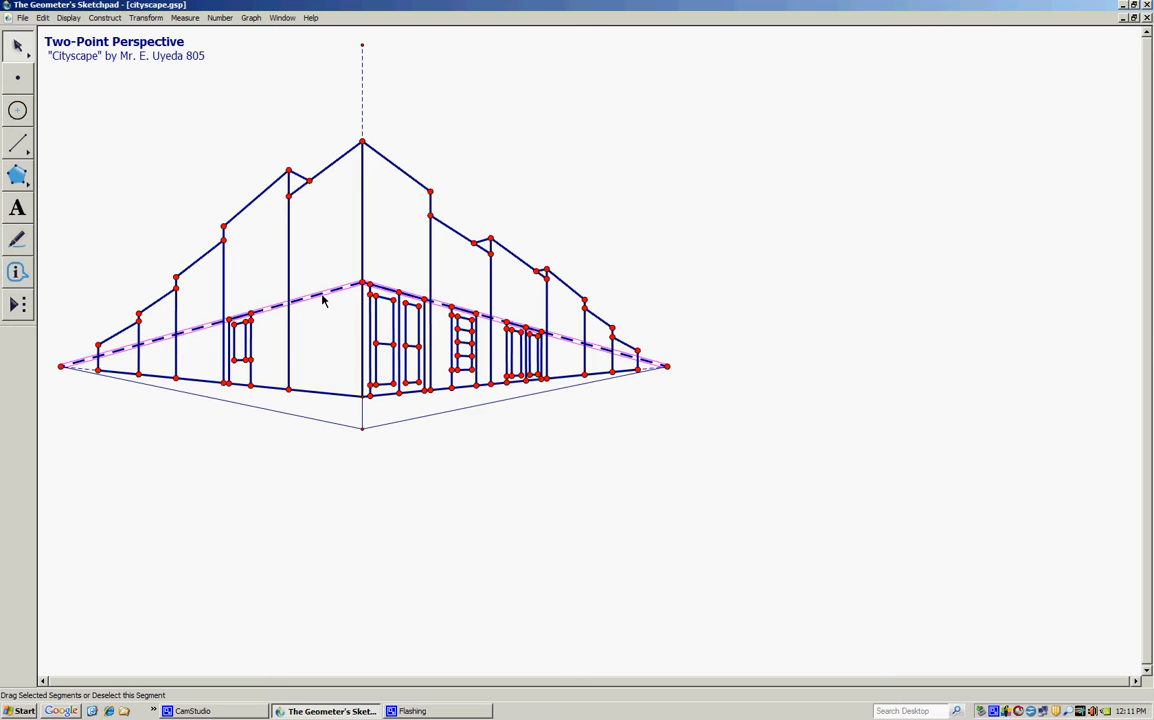
{"action": "key", "text": "ctrl+h"}
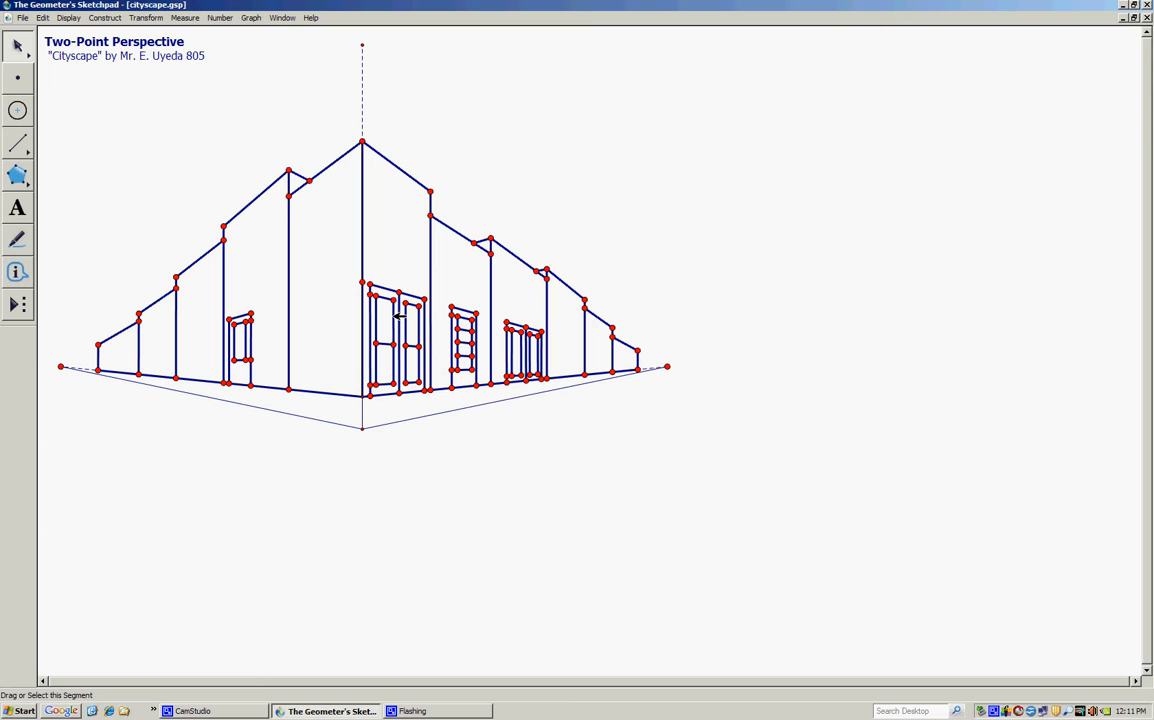
Step: Construct two guide segments from the central vertical edge to the left vanishing point, for a window's upper and lower edges
{"action": "left_click", "coordinate": [19, 147]}
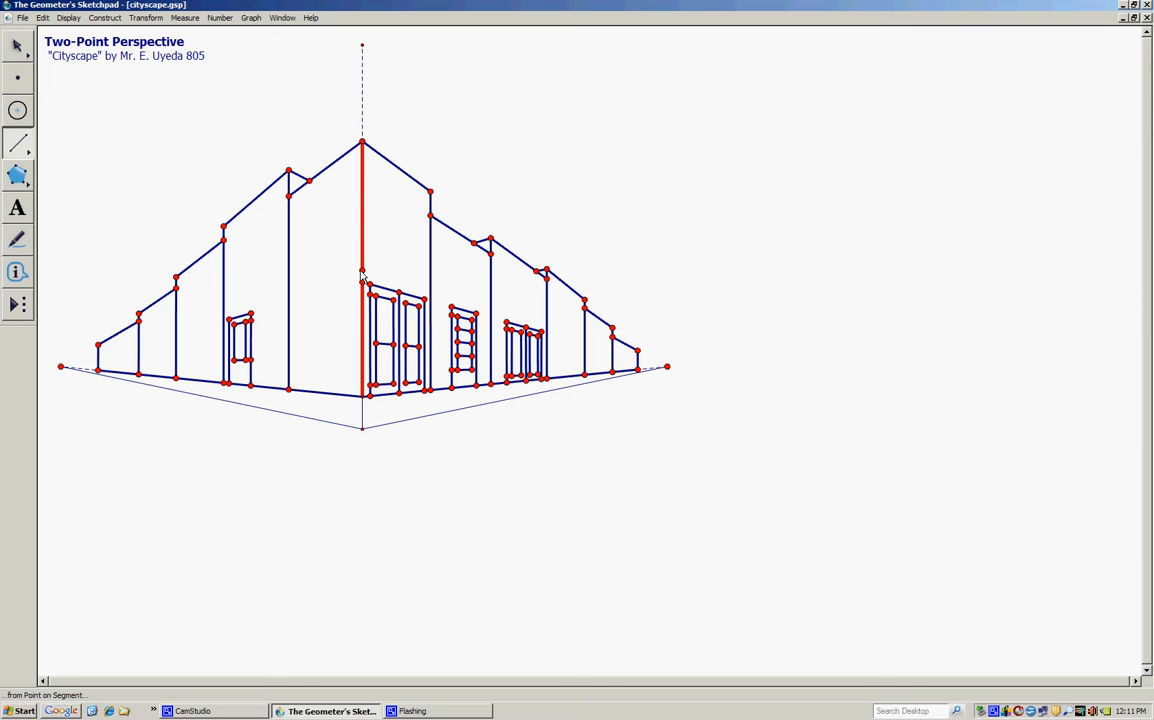
{"action": "mouse_move", "coordinate": [362, 272]}
{"action": "left_mouse_down"}
{"action": "mouse_move", "coordinate": [211, 327]}
{"action": "mouse_move", "coordinate": [82, 343]}
{"action": "mouse_move", "coordinate": [98, 345]}
{"action": "mouse_move", "coordinate": [61, 368]}
{"action": "left_mouse_up"}
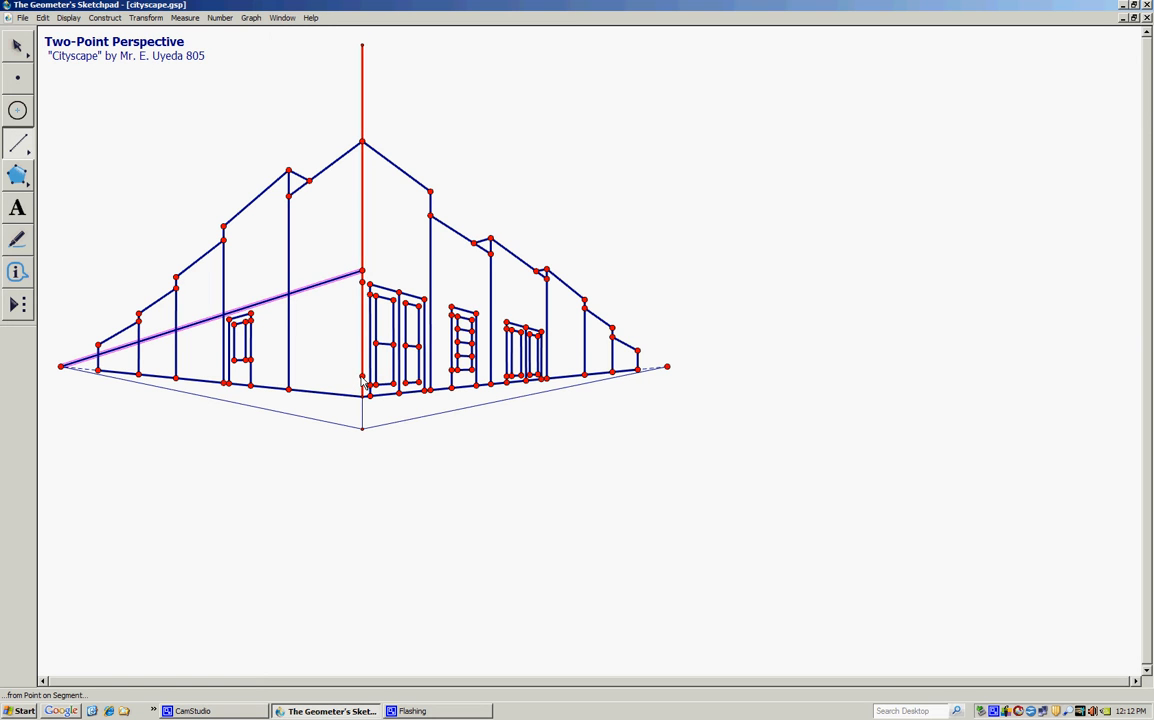
{"action": "mouse_move", "coordinate": [362, 378]}
{"action": "left_mouse_down"}
{"action": "mouse_move", "coordinate": [288, 345]}
{"action": "mouse_move", "coordinate": [85, 335]}
{"action": "mouse_move", "coordinate": [60, 368]}
{"action": "left_mouse_up"}
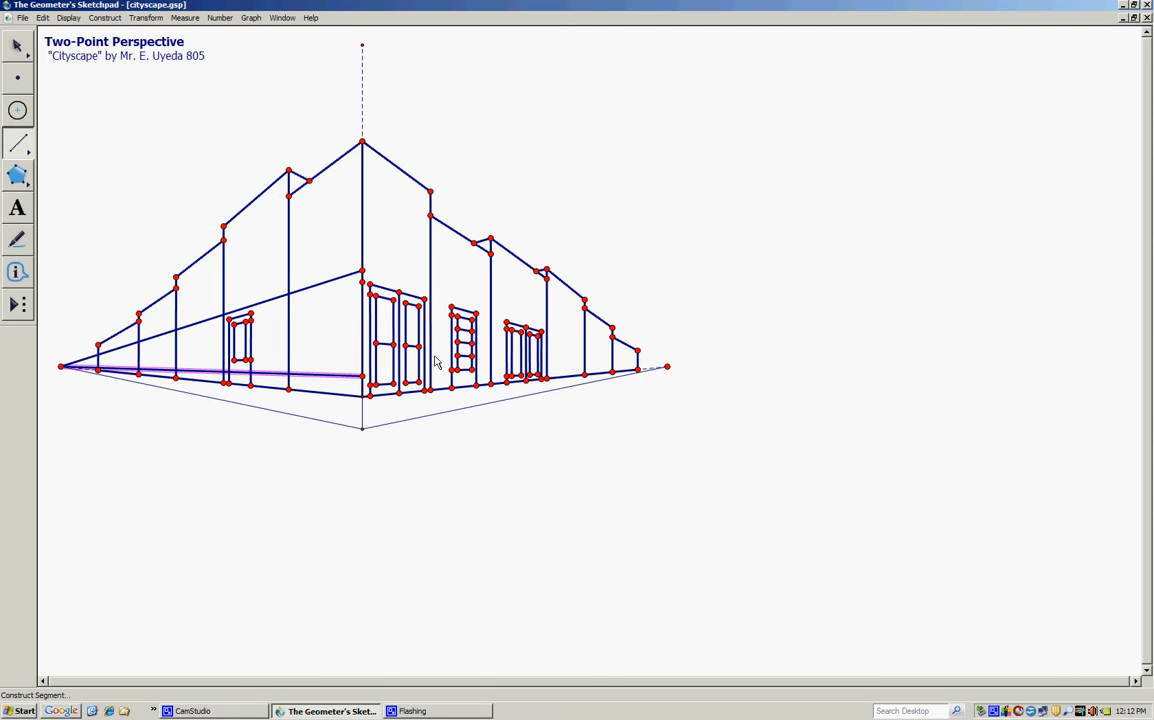
Step: Draw the four-sided window outline between the two guide segments on the left face of the central building
{"action": "left_click_drag", "start_coordinate": [356, 279], "coordinate": [359, 379]}
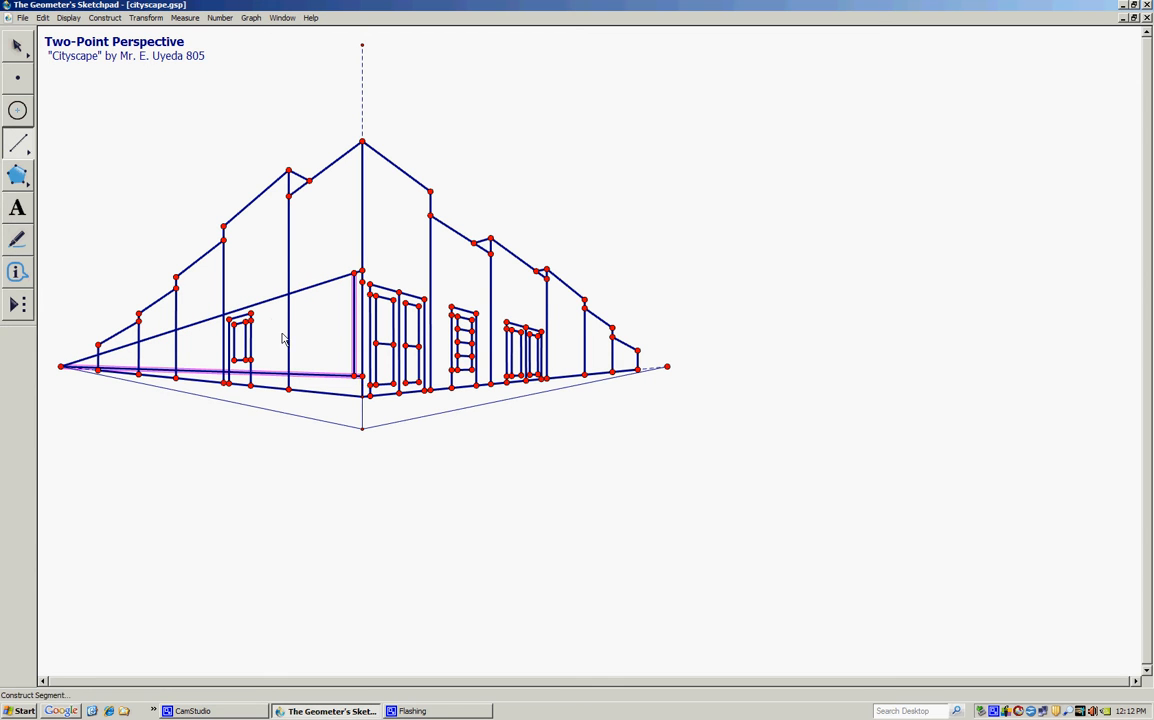
{"action": "left_click_drag", "start_coordinate": [295, 293], "coordinate": [295, 376]}
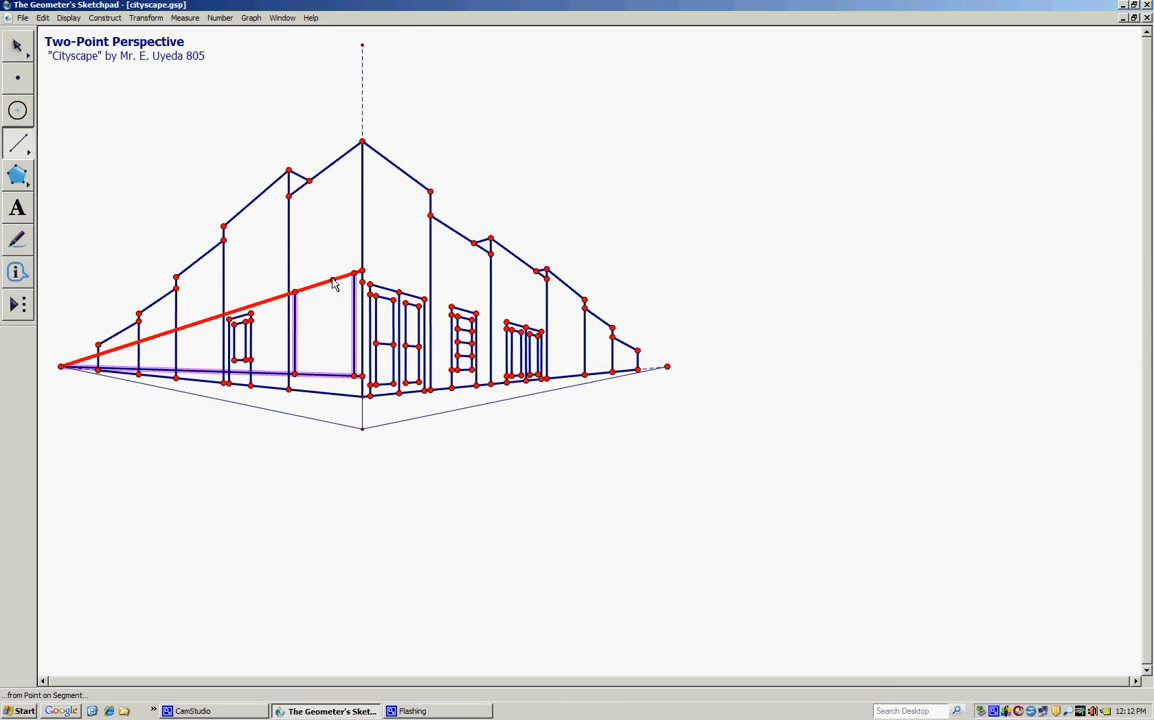
{"action": "left_click_drag", "start_coordinate": [354, 273], "coordinate": [297, 298]}
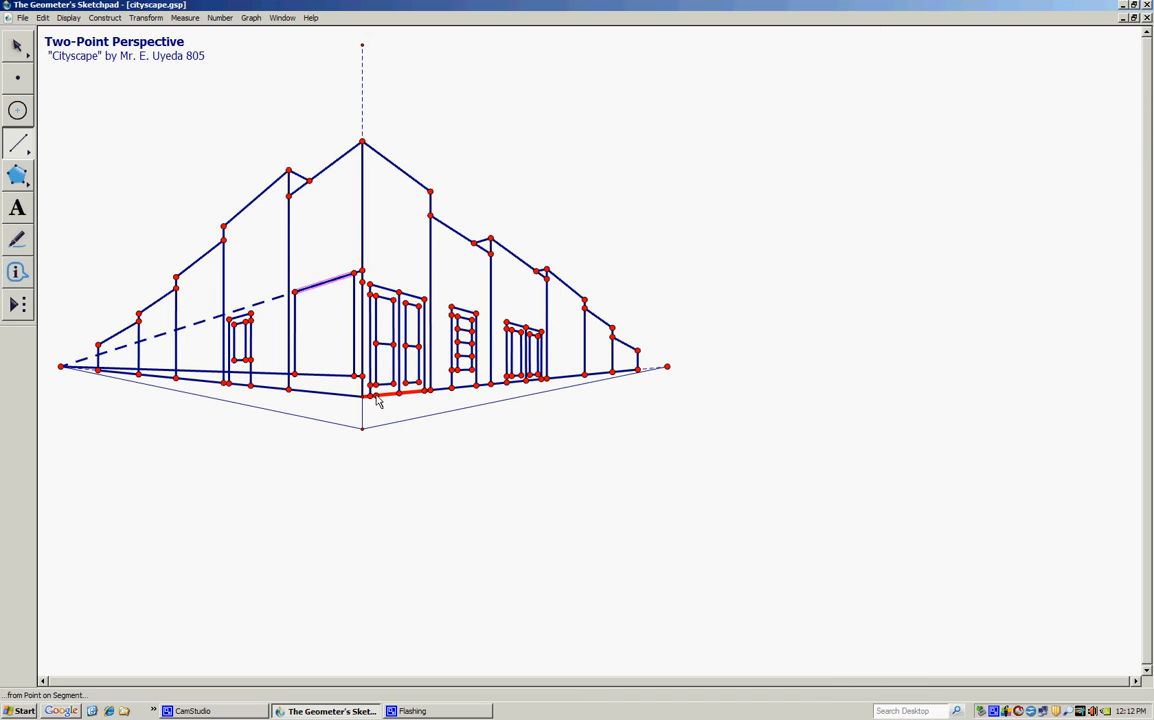
{"action": "left_click_drag", "start_coordinate": [354, 376], "coordinate": [295, 376]}
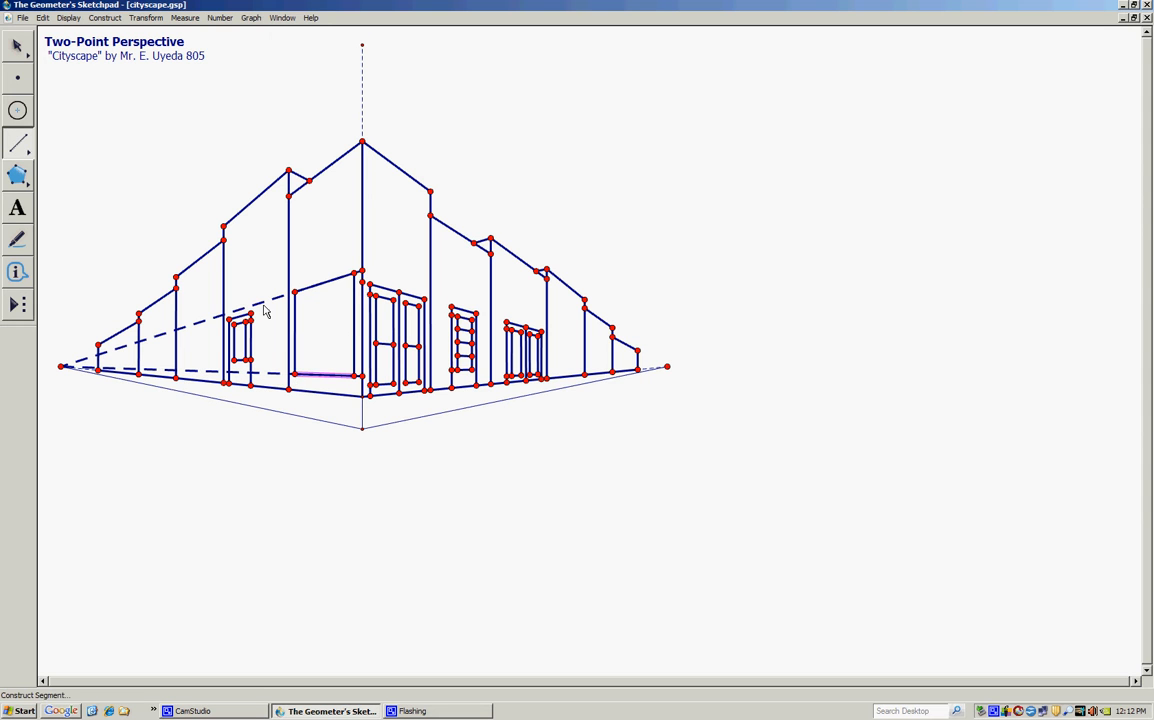
Step: Hide the two guide segments that extend from the new window to the left vanishing point
{"action": "left_click", "coordinate": [18, 52]}
{"action": "left_click", "coordinate": [218, 193]}
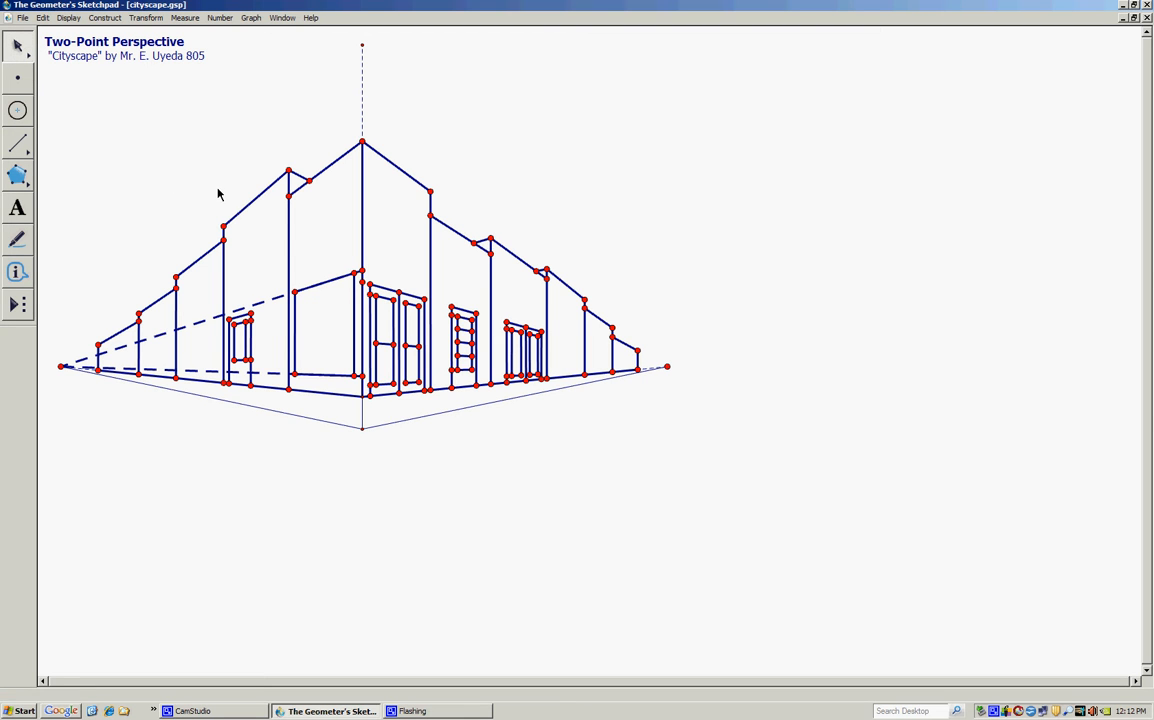
{"action": "left_click", "coordinate": [274, 299]}
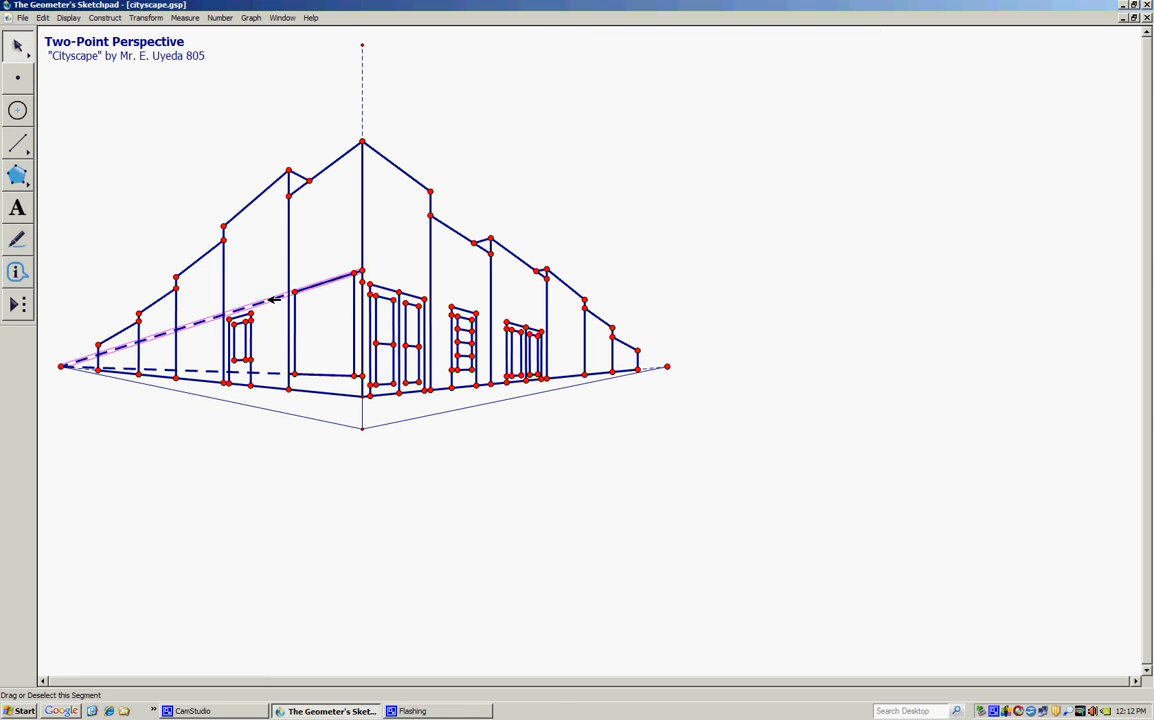
{"action": "left_click", "coordinate": [274, 373]}
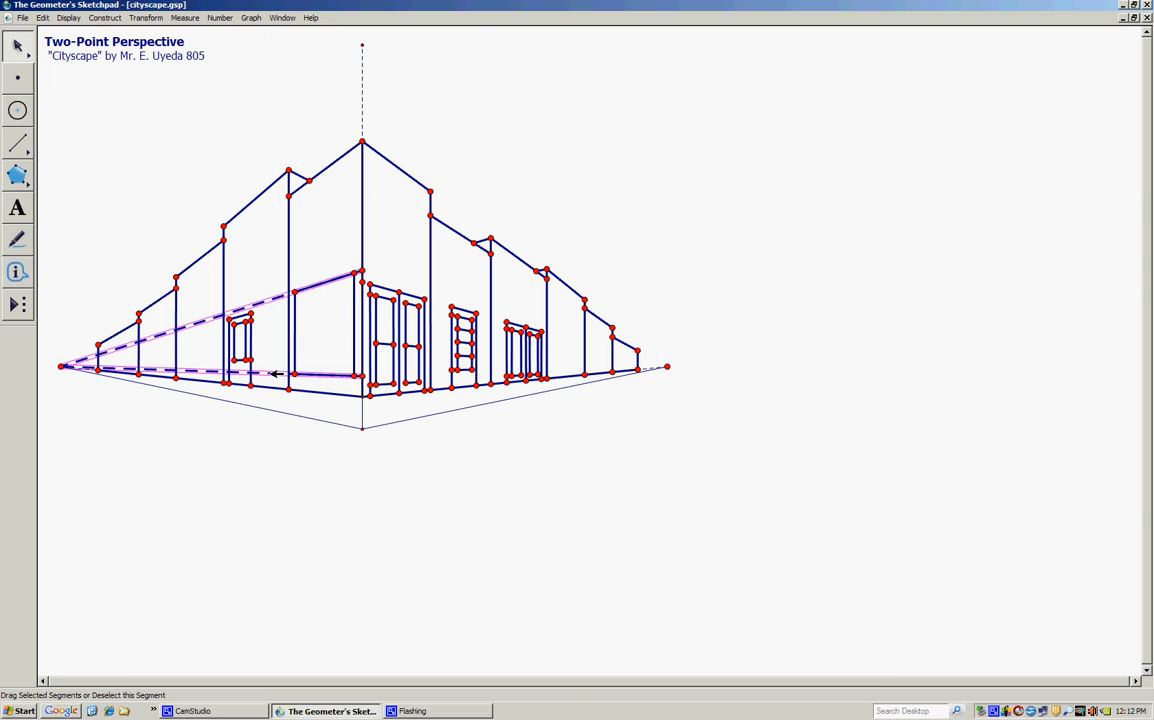
{"action": "key", "text": "ctrl+h"}
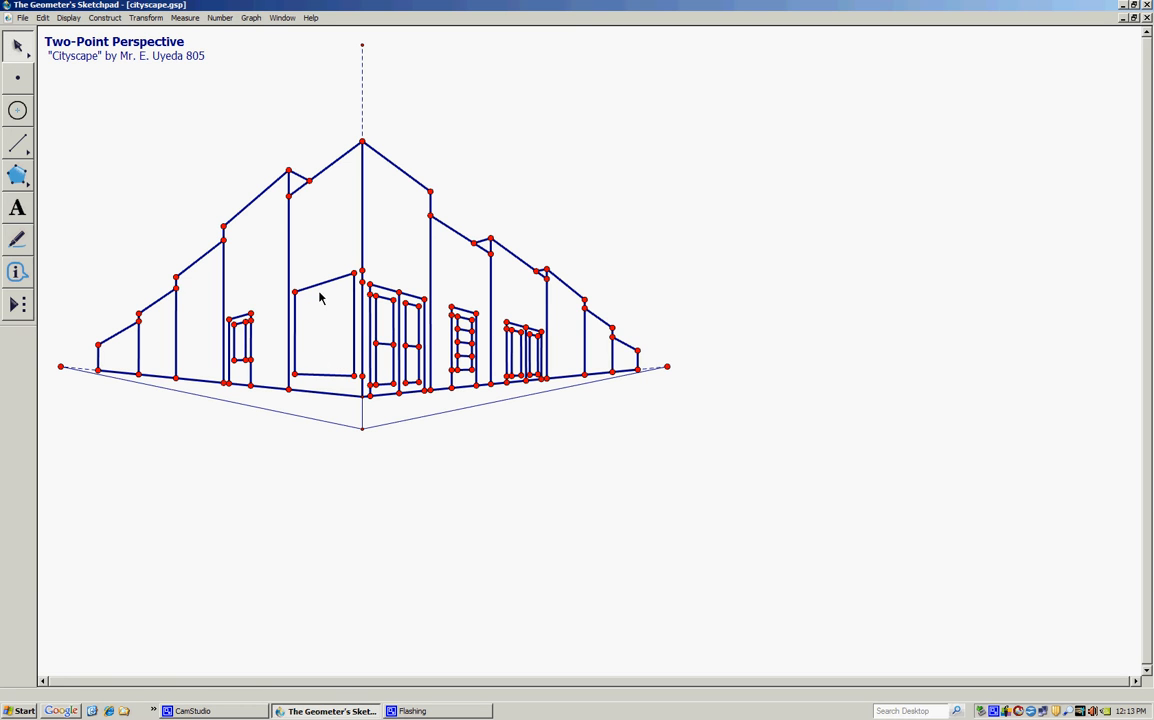
Step: Add a crossbar aligned with the left vanishing point and a vertical divider to the central building's left-face window
{"action": "left_click", "coordinate": [21, 141]}
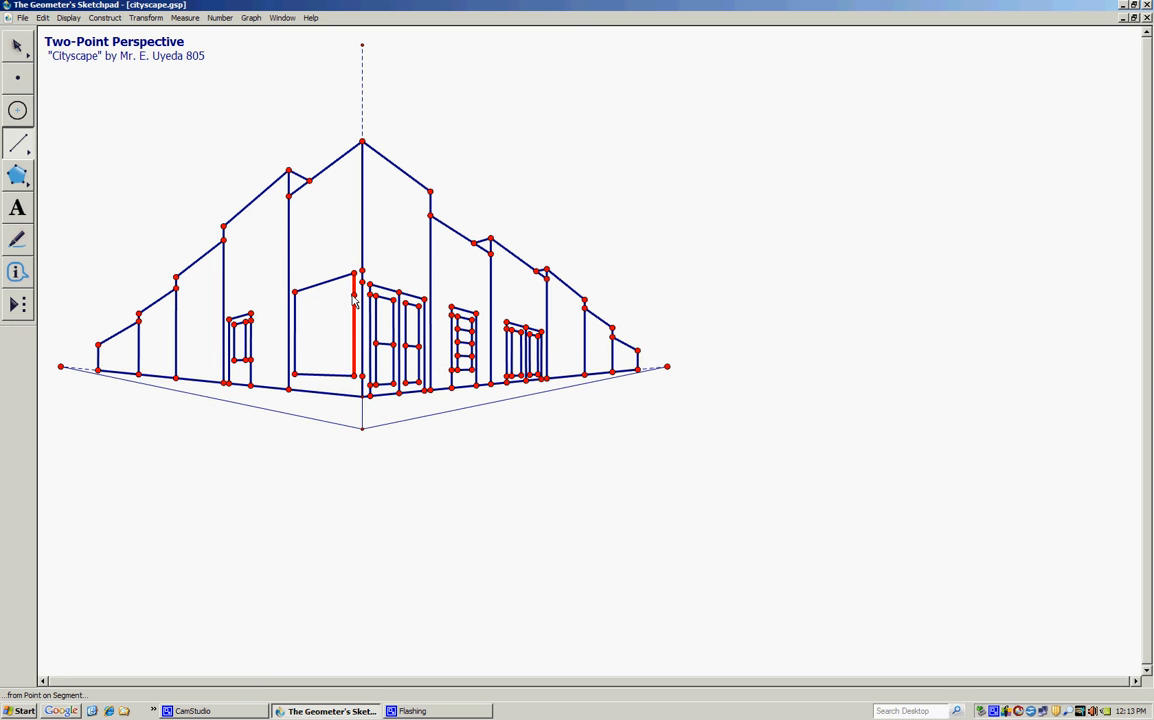
{"action": "left_click_drag", "start_coordinate": [354, 298], "coordinate": [111, 350]}
{"action": "left_click_drag", "start_coordinate": [68, 366], "coordinate": [61, 367]}
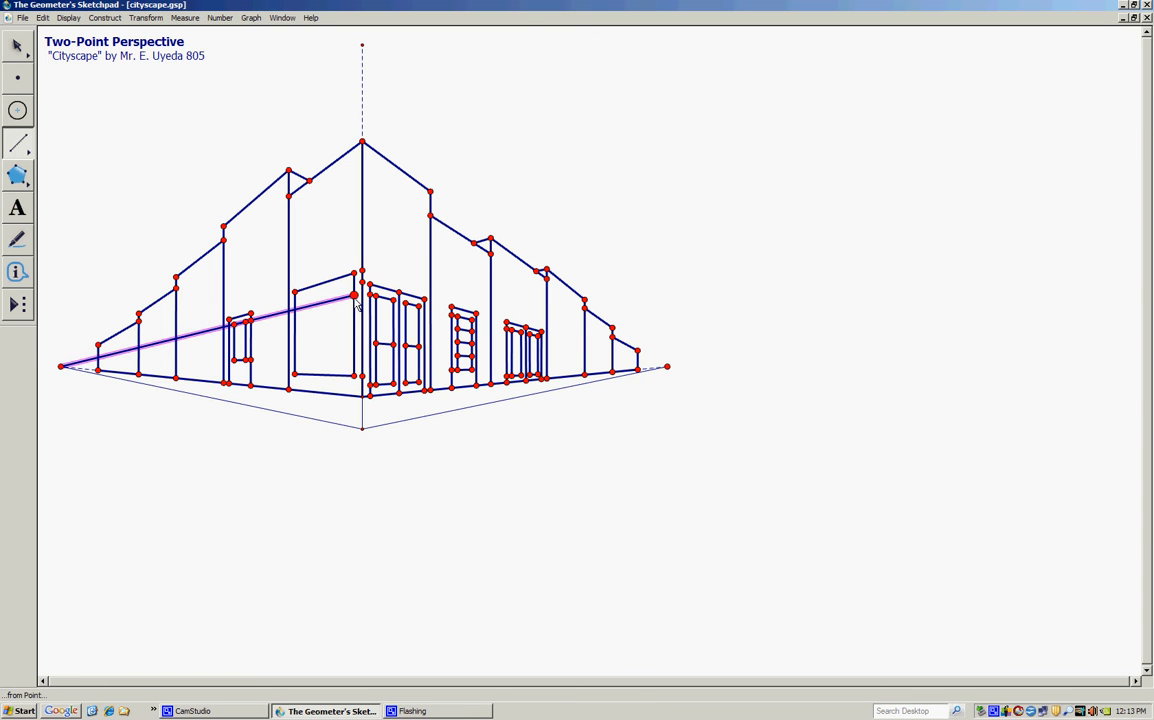
{"action": "left_click", "coordinate": [295, 310]}
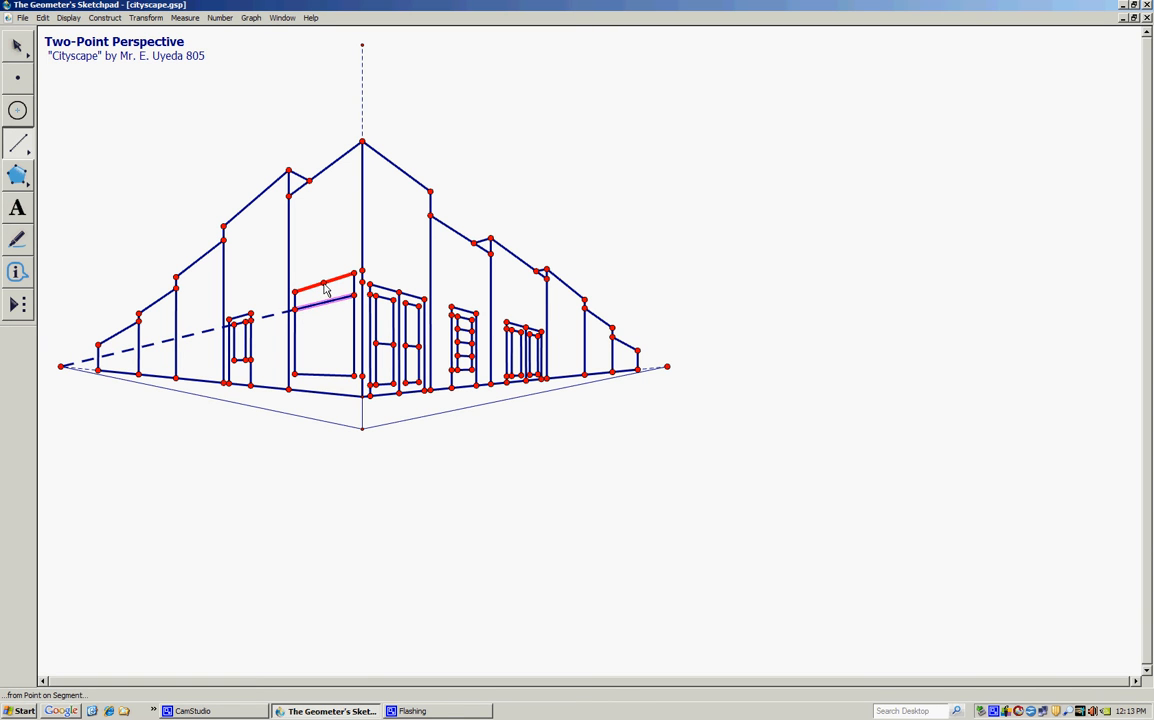
{"action": "left_click_drag", "start_coordinate": [324, 288], "coordinate": [324, 375]}
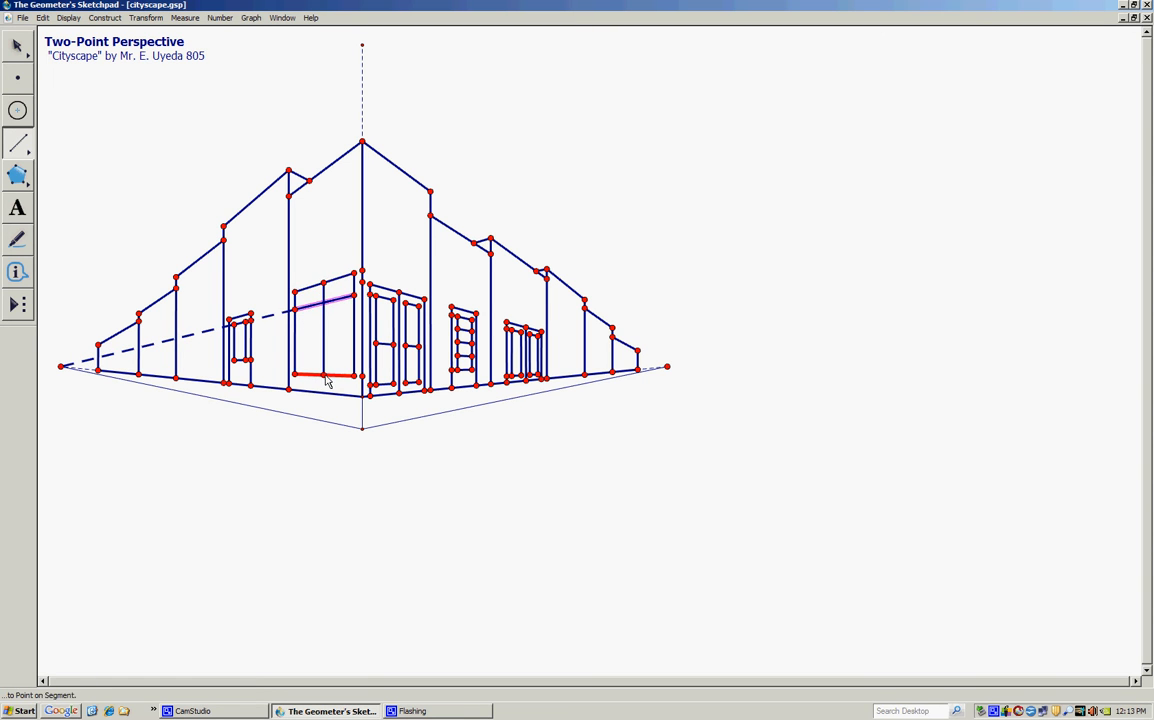
Step: Hide the dashed guide segment extending from the window's crossbar to the left vanishing point
{"action": "left_click", "coordinate": [18, 46]}
{"action": "left_click", "coordinate": [166, 206]}
{"action": "left_click", "coordinate": [276, 316]}
{"action": "key", "text": "ctrl+h"}
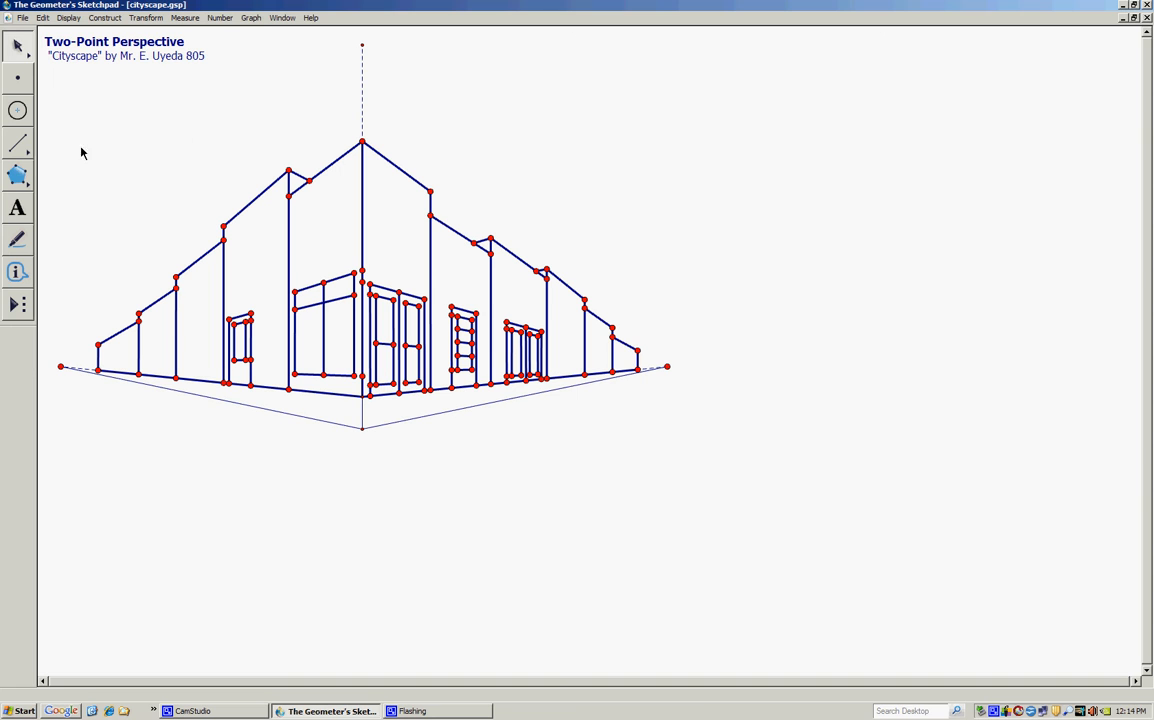
Step: Draw short vertical and diagonal detail segments in the narrow band above the window's crossbar
{"action": "left_click", "coordinate": [17, 143]}
{"action": "mouse_move", "coordinate": [341, 288]}
{"action": "left_mouse_down"}
{"action": "mouse_move", "coordinate": [340, 298]}
{"action": "mouse_move", "coordinate": [309, 294]}
{"action": "mouse_move", "coordinate": [309, 316]}
{"action": "mouse_move", "coordinate": [295, 293]}
{"action": "mouse_move", "coordinate": [350, 283]}
{"action": "mouse_move", "coordinate": [340, 298]}
{"action": "left_mouse_up"}
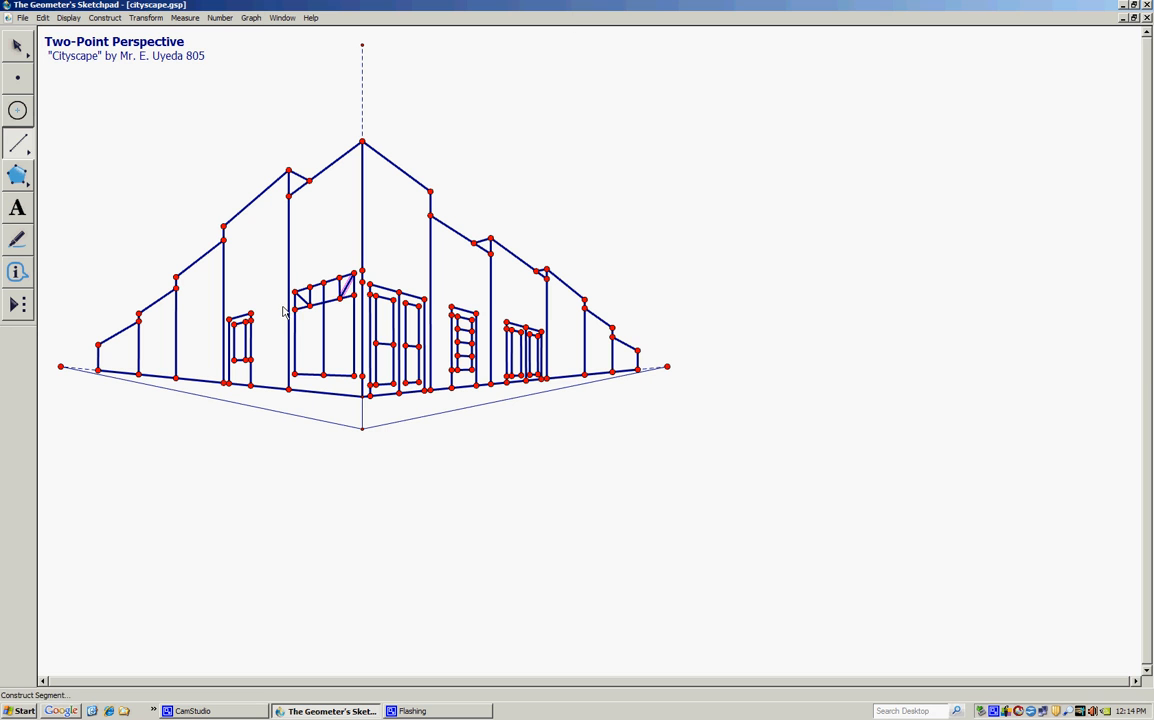
Step: Construct two guide segments from the second left building's near vertical edge to the left vanishing point
{"action": "left_click_drag", "start_coordinate": [289, 310], "coordinate": [61, 366]}
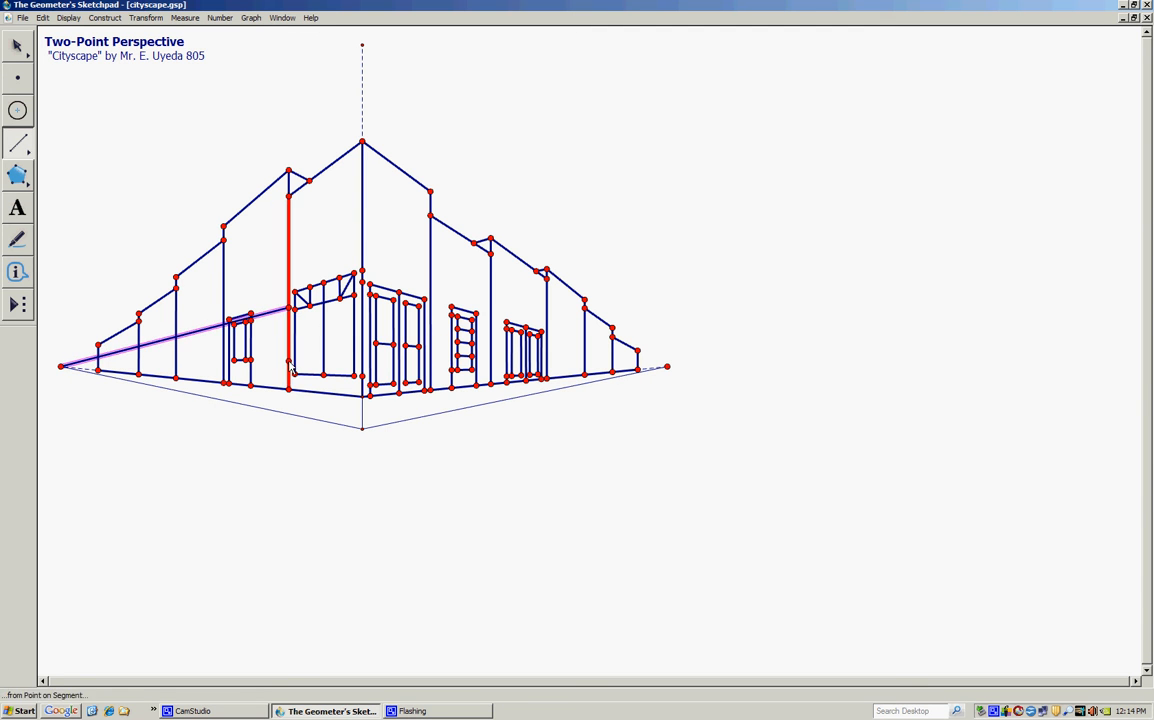
{"action": "key", "text": "Escape"}
{"action": "left_click_drag", "start_coordinate": [290, 369], "coordinate": [61, 366]}
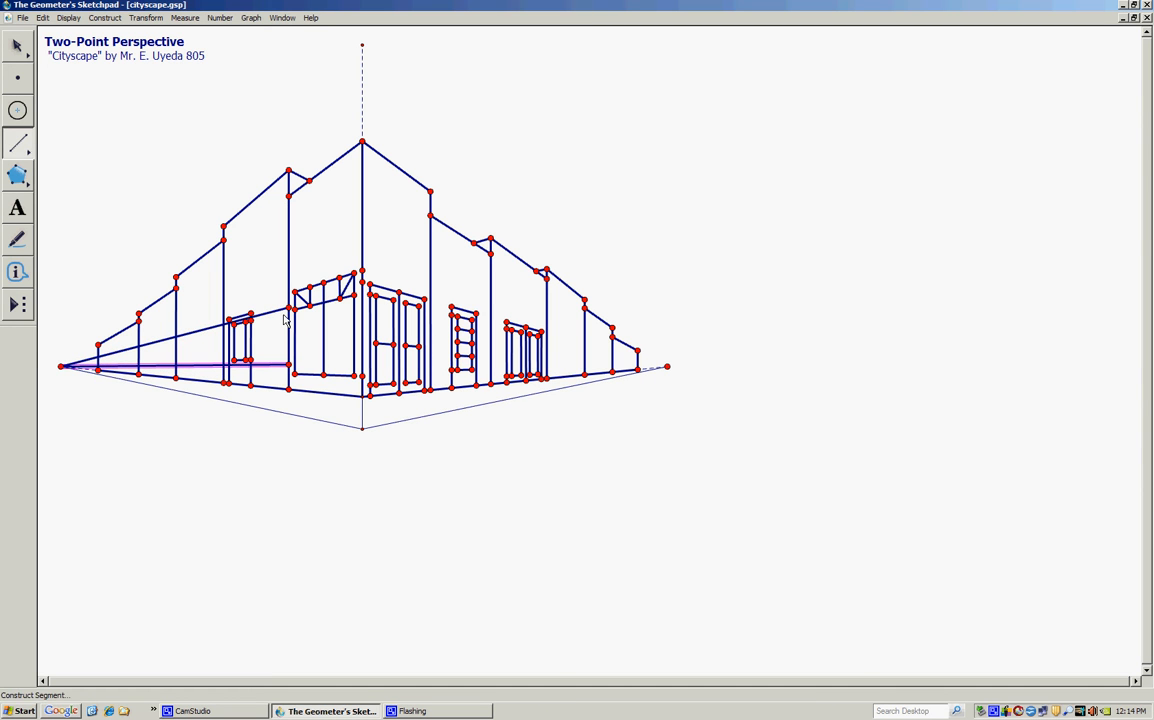
Step: Draw a four-sided window outline between the two guides on the second left building, beside the existing door
{"action": "left_click_drag", "start_coordinate": [283, 307], "coordinate": [283, 365]}
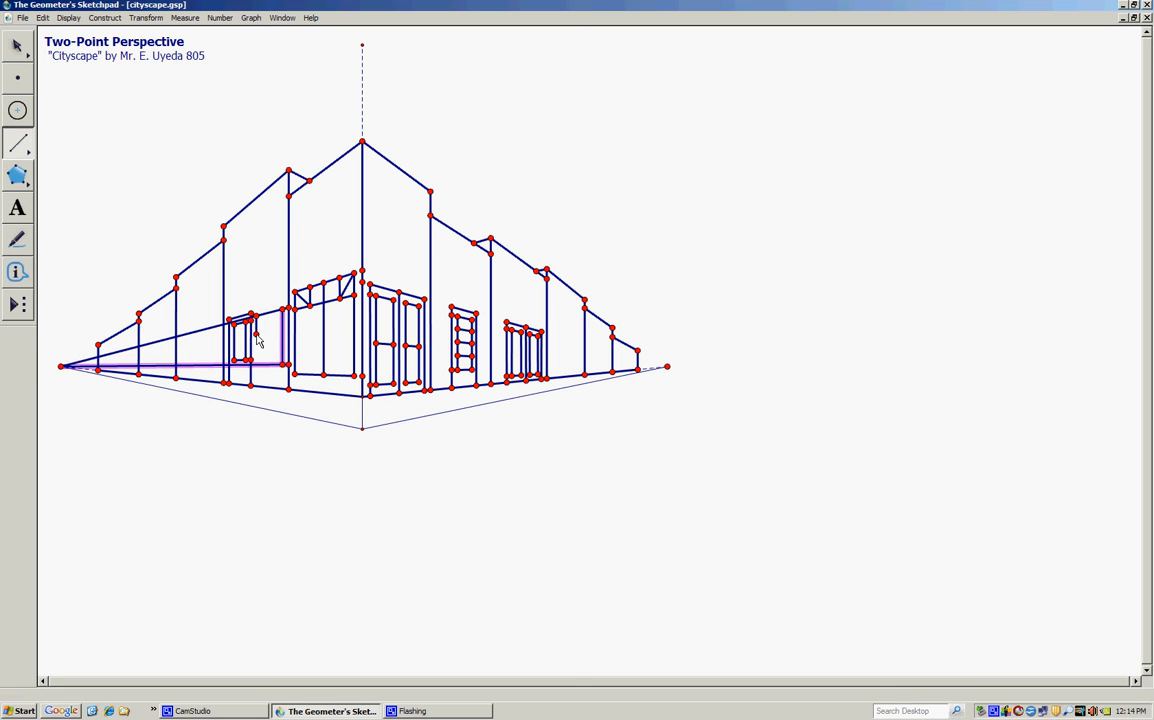
{"action": "key", "text": "Escape"}
{"action": "left_click_drag", "start_coordinate": [283, 309], "coordinate": [256, 316]}
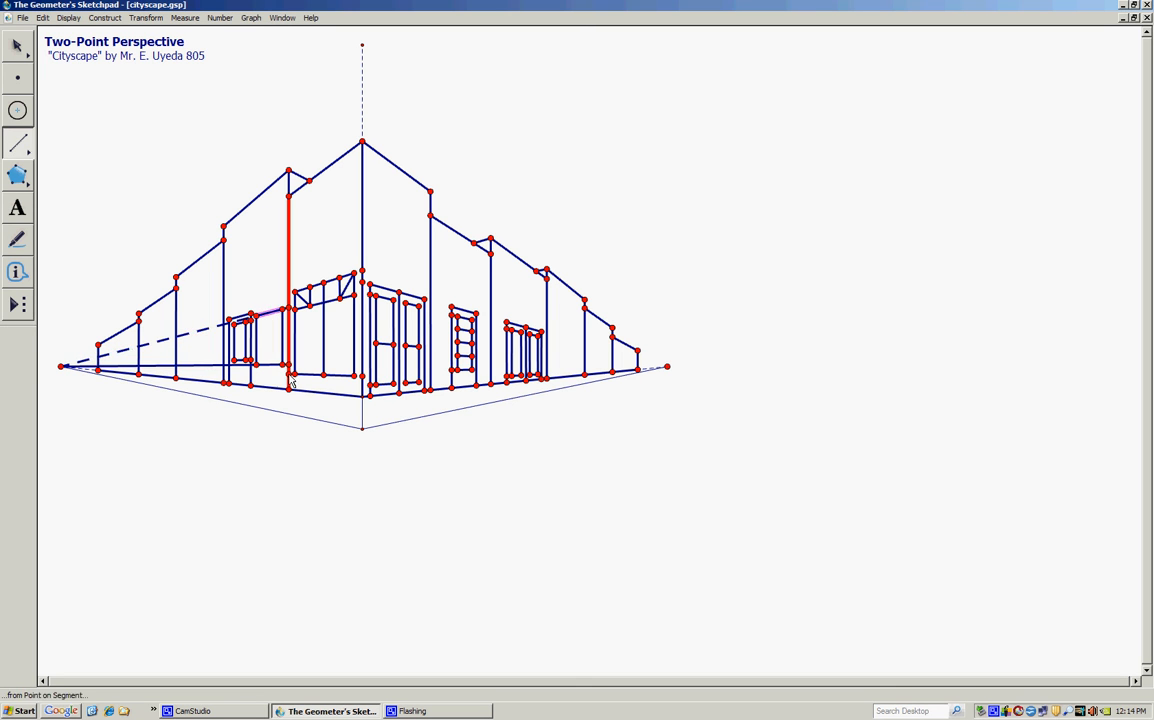
{"action": "left_click_drag", "start_coordinate": [283, 366], "coordinate": [258, 366]}
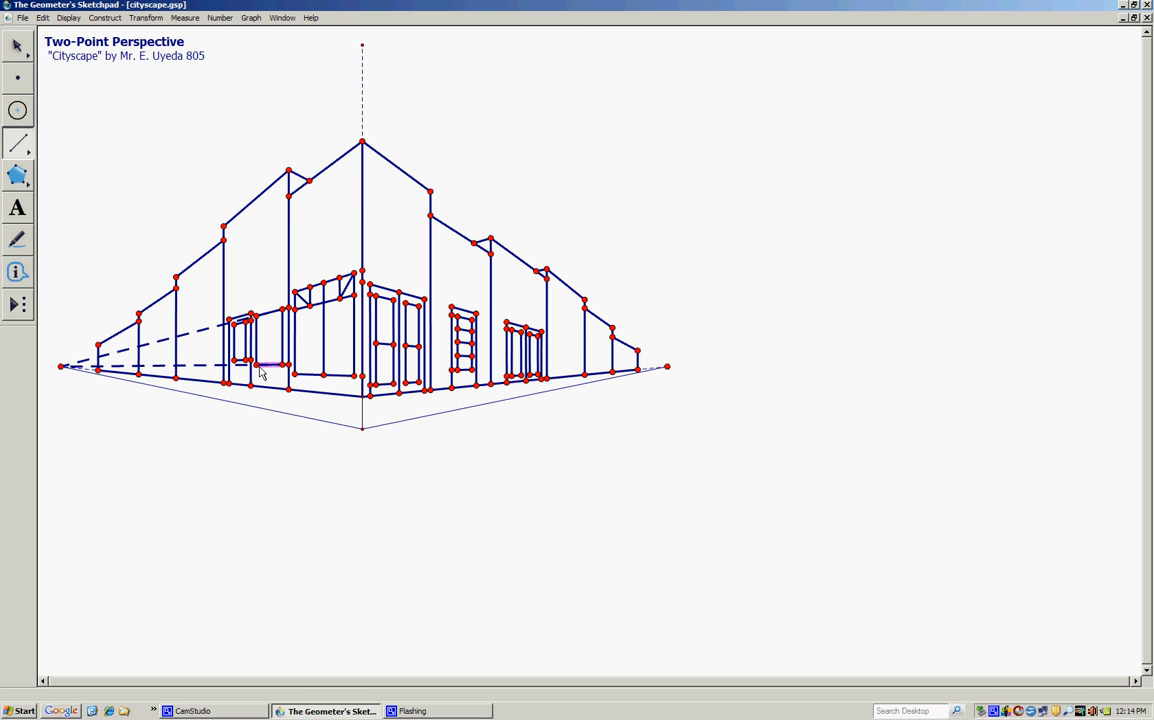
Step: Hide the two guide segments extending from the second left building's window to the left vanishing point
{"action": "left_click", "coordinate": [27, 50]}
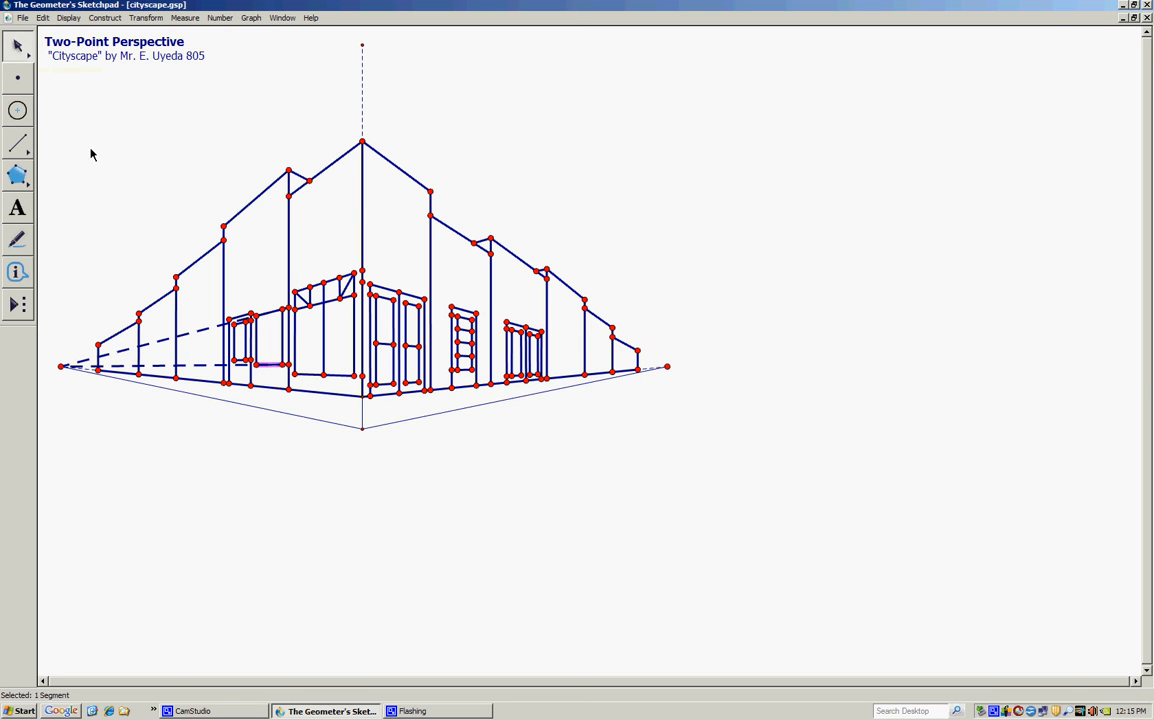
{"action": "left_click", "coordinate": [194, 333]}
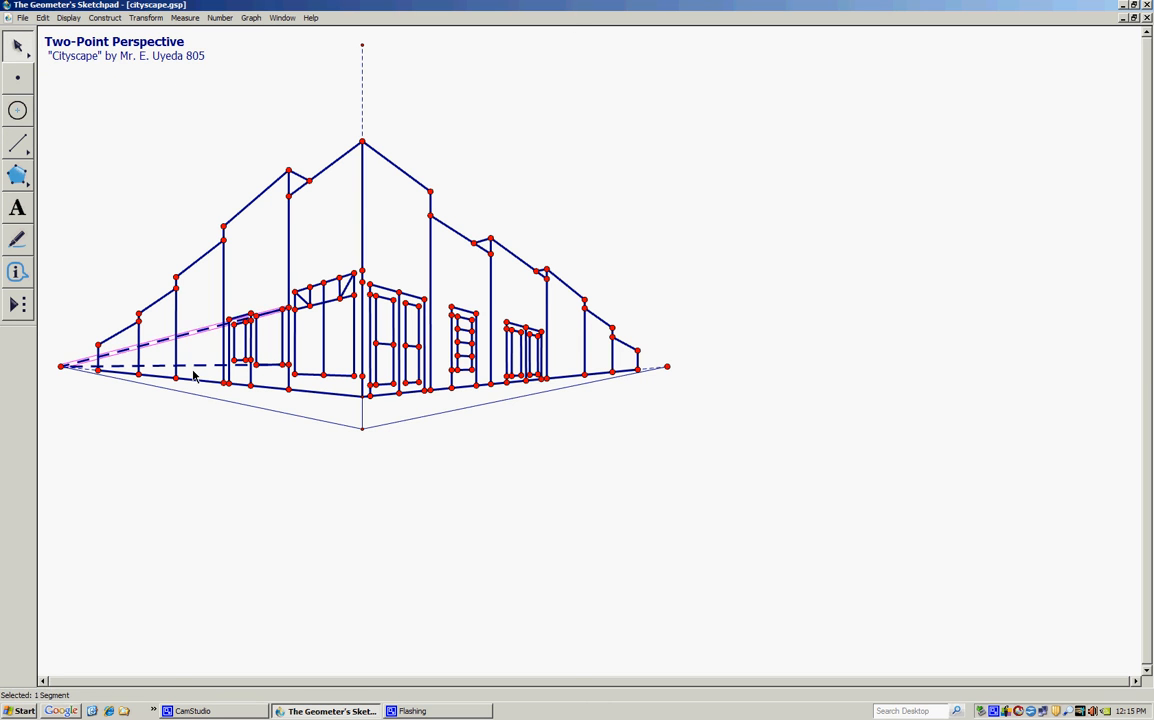
{"action": "left_click", "coordinate": [199, 366]}
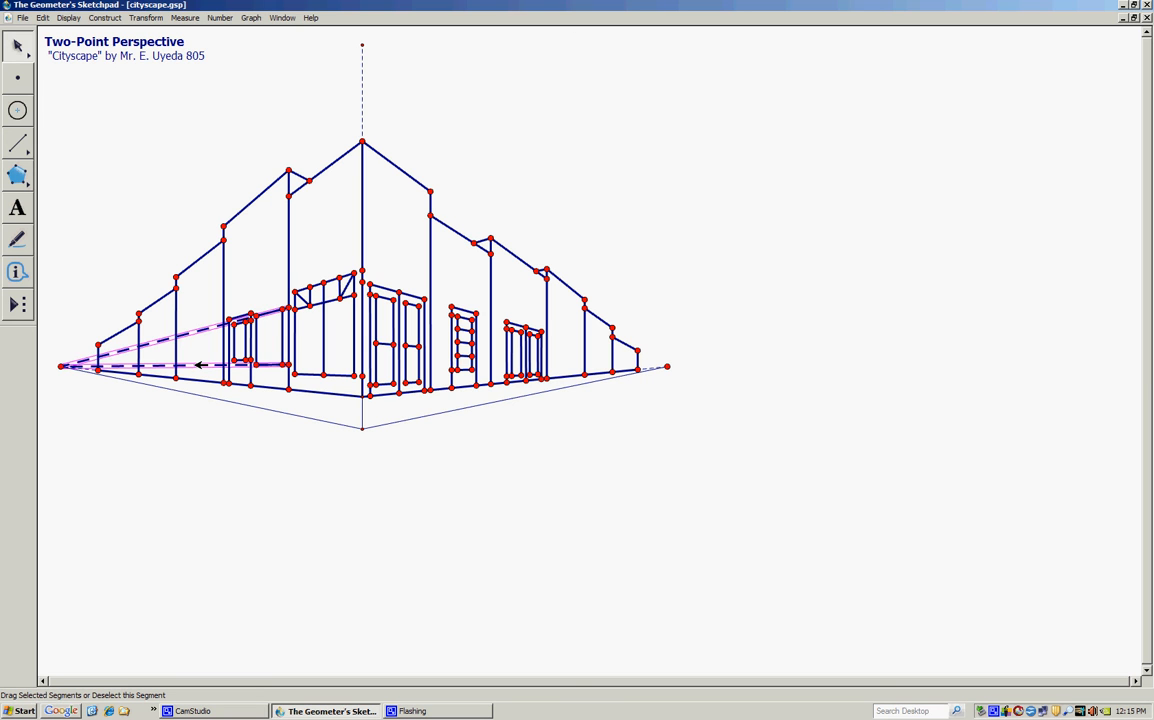
{"action": "key", "text": "ctrl+h"}
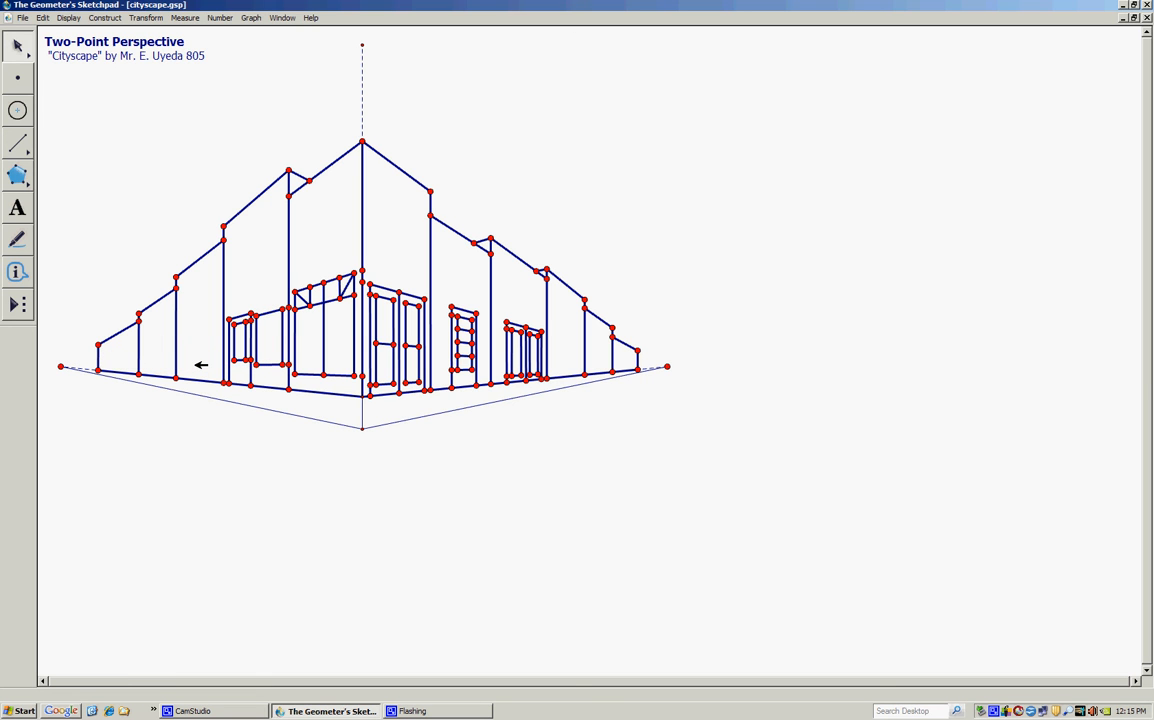
Step: Draw two diagonal segments from the middle of the second building's window top to its lower corners
{"action": "left_click", "coordinate": [20, 146]}
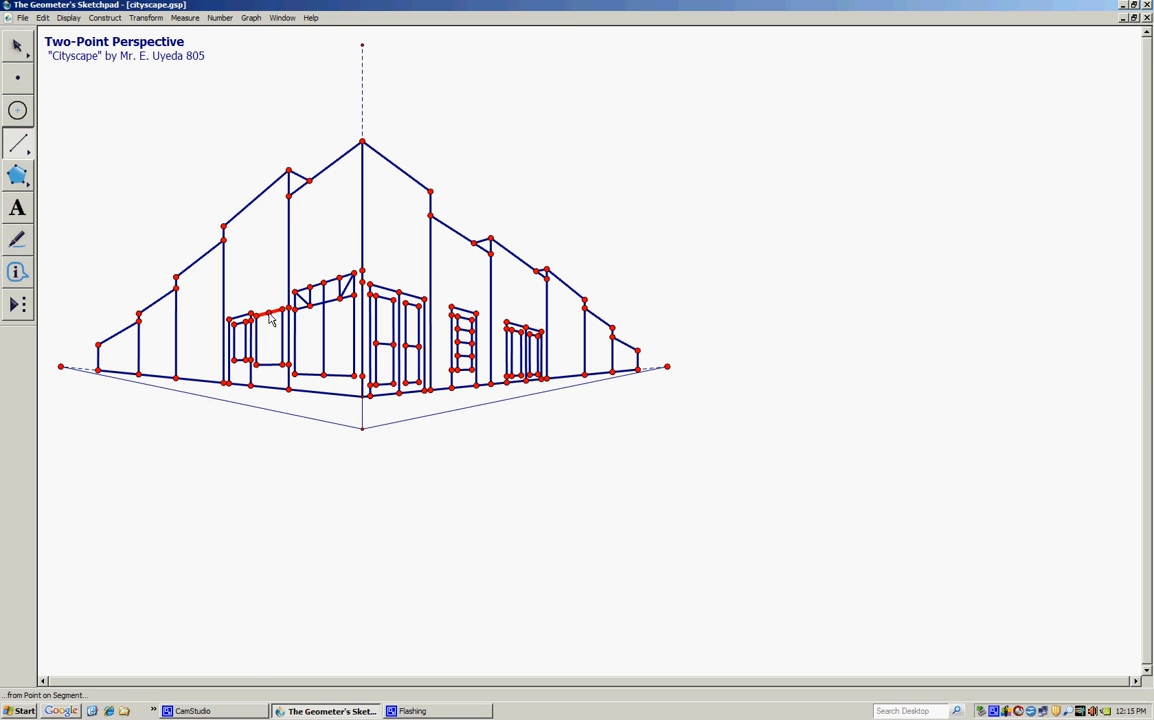
{"action": "left_click_drag", "start_coordinate": [269, 316], "coordinate": [260, 364]}
{"action": "left_click_drag", "start_coordinate": [268, 314], "coordinate": [279, 367]}
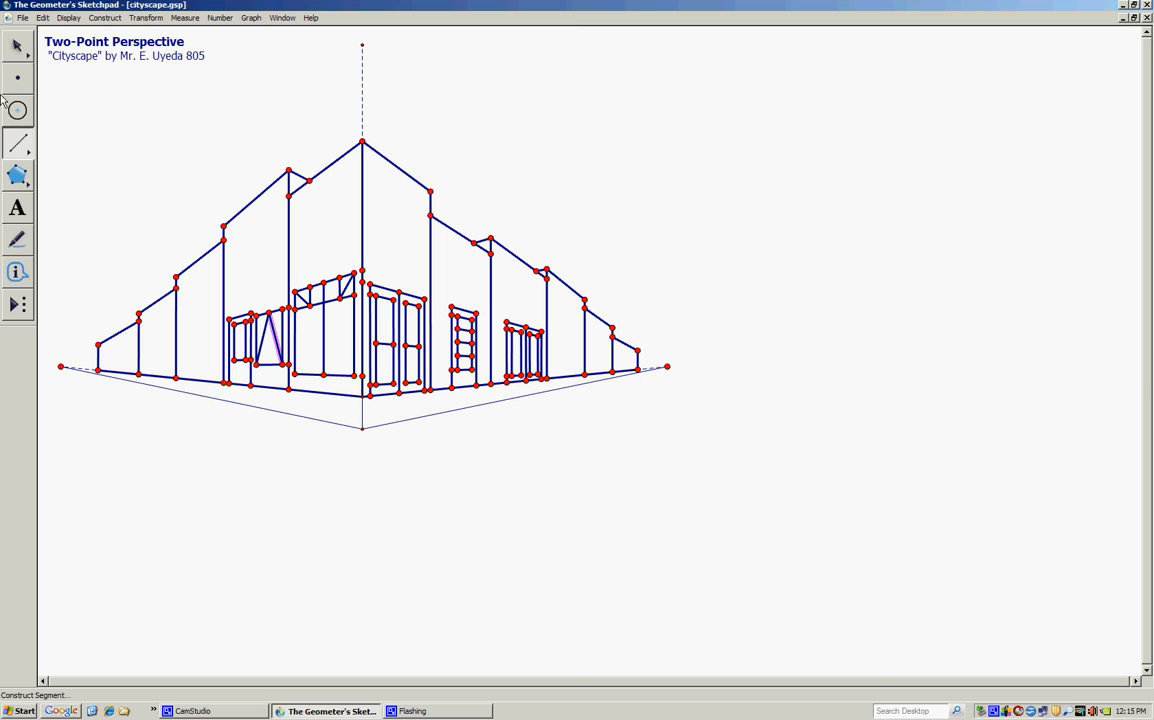
Step: Save the cityscape sketch
{"action": "left_click", "coordinate": [18, 46]}
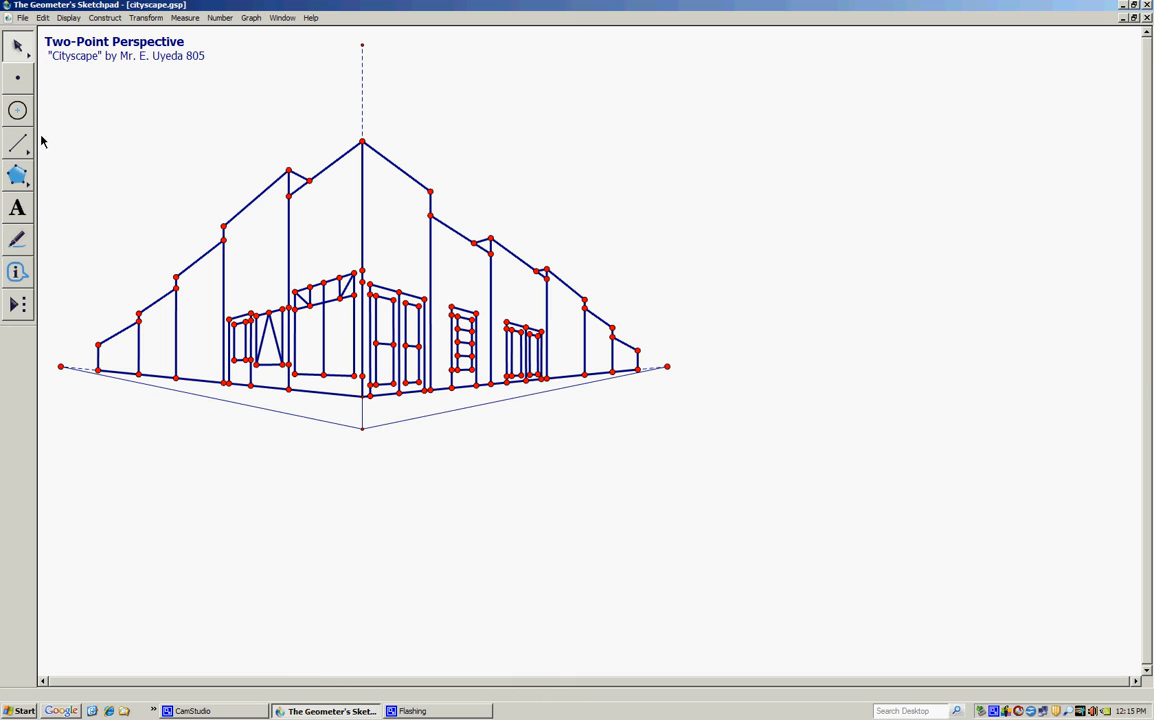
{"action": "left_click", "coordinate": [24, 19]}
{"action": "left_click", "coordinate": [55, 80]}
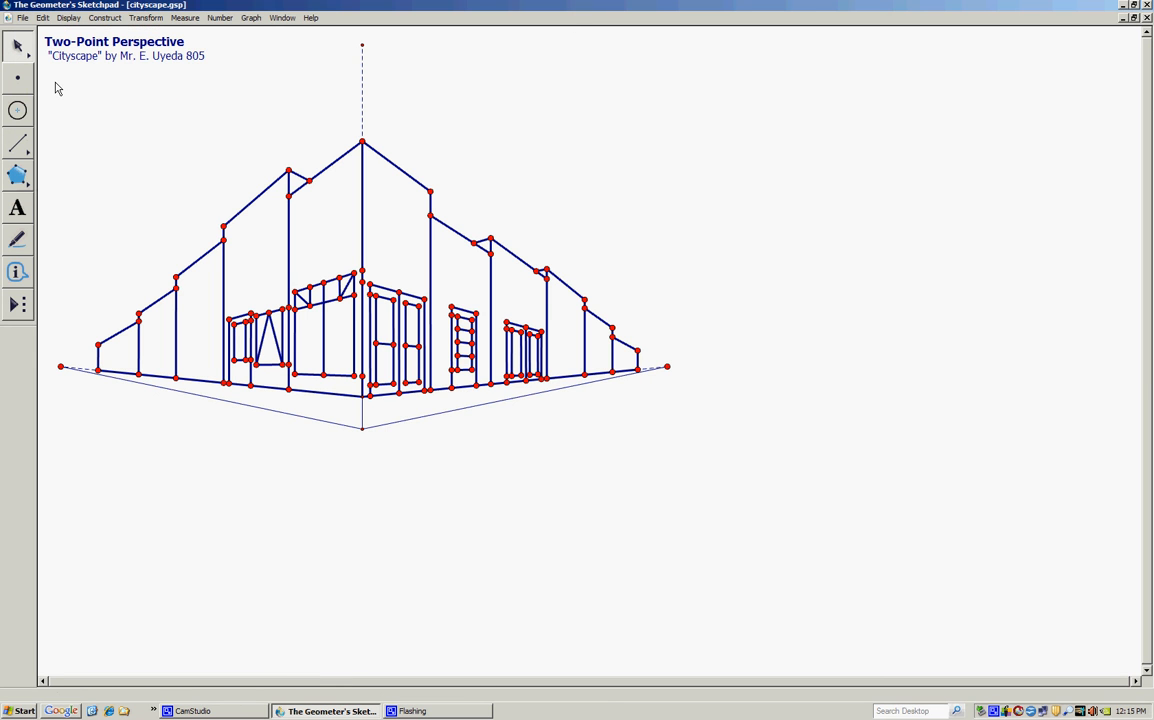